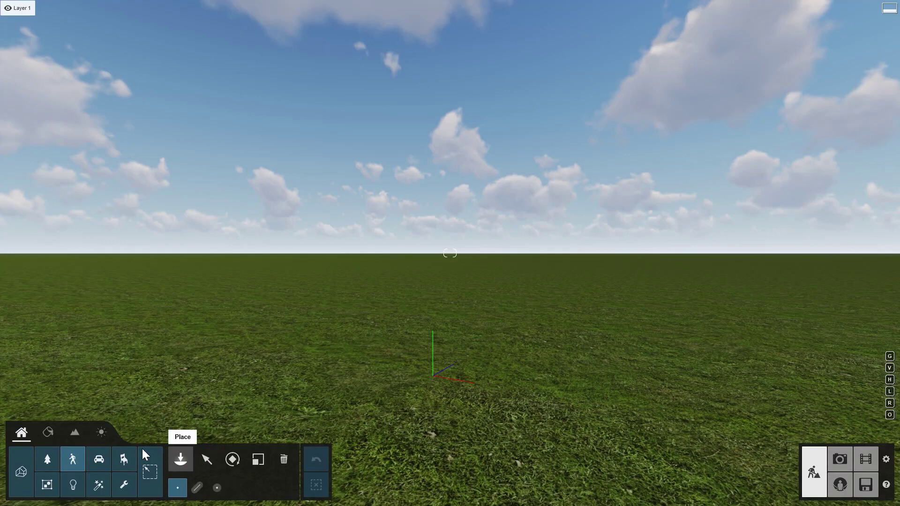
- Open the Woman African 0003 pose folder under People and Animals, Women - 3D
{"action": "left_click", "coordinate": [72, 458]}
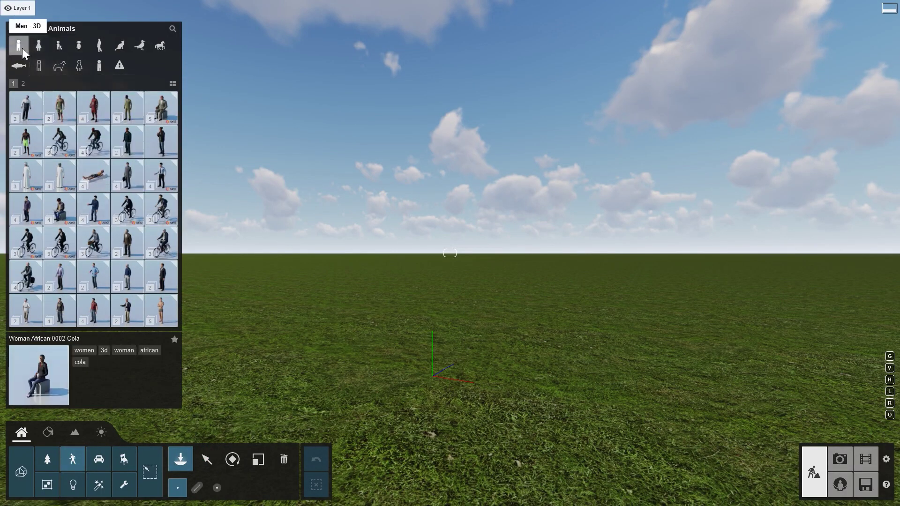
{"action": "left_click", "coordinate": [37, 50]}
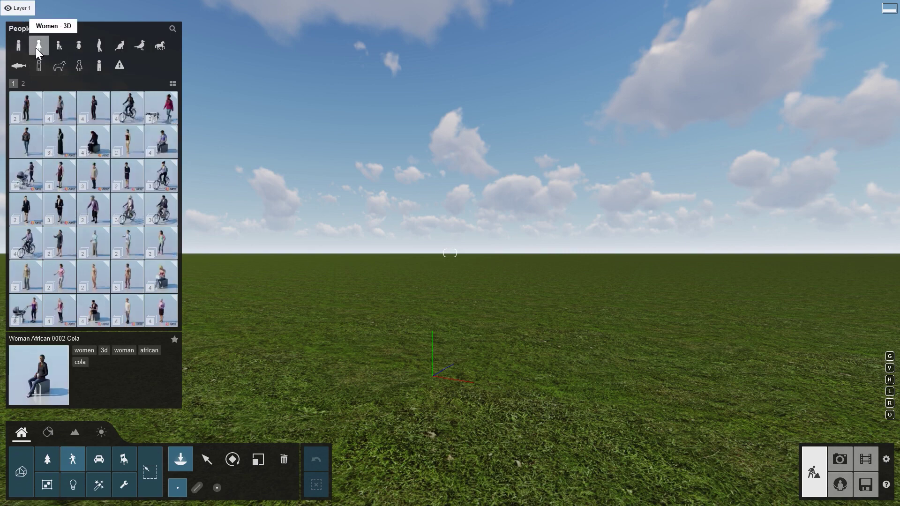
{"action": "left_click", "coordinate": [27, 110]}
{"action": "left_click", "coordinate": [27, 106]}
{"action": "left_click", "coordinate": [28, 106]}
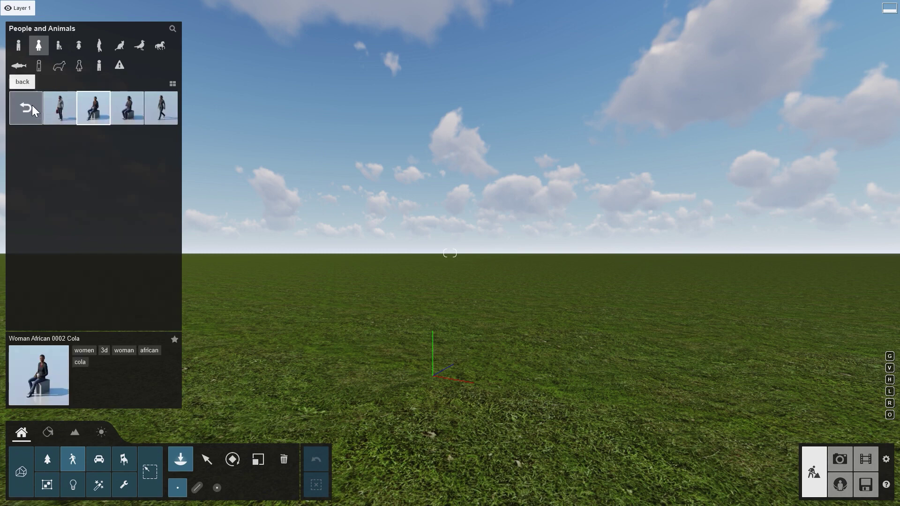
{"action": "left_click", "coordinate": [32, 104]}
{"action": "left_click", "coordinate": [96, 113]}
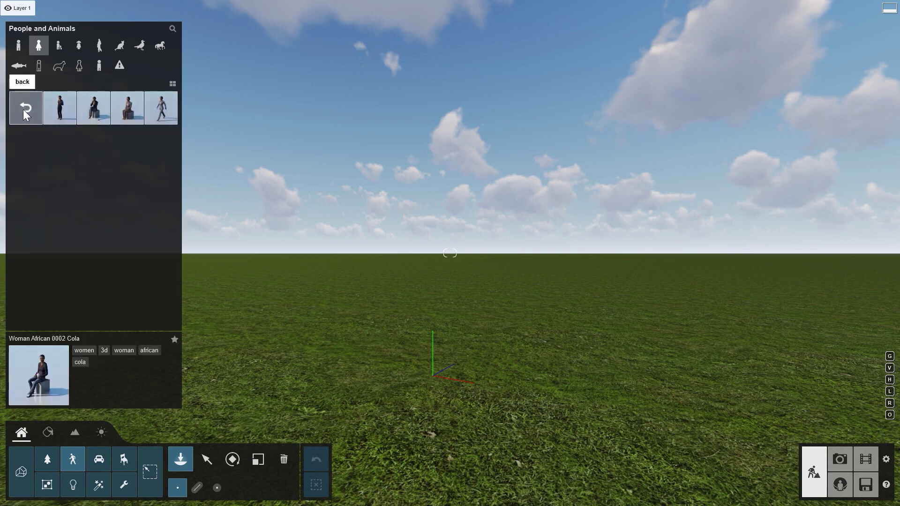
- Pick the standing pose, then list all figures tagged 'african' (56 results)
{"action": "left_click", "coordinate": [172, 83]}
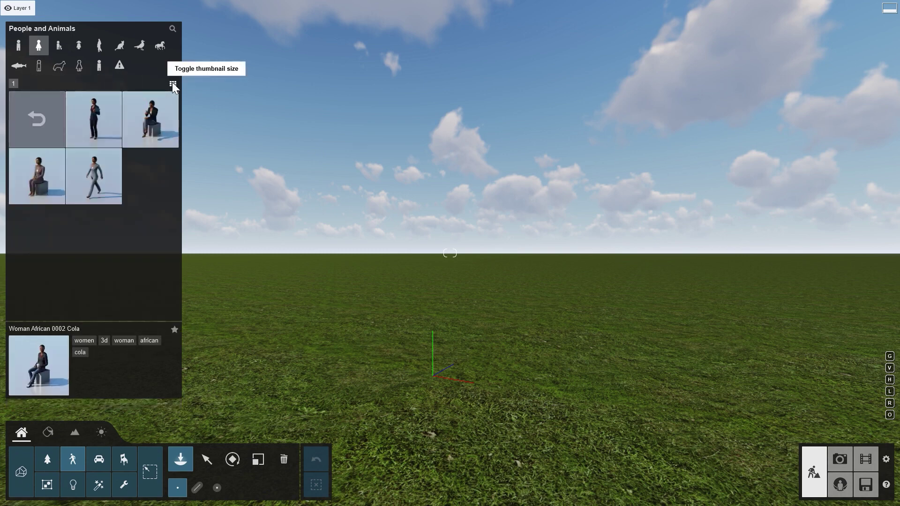
{"action": "left_click", "coordinate": [173, 84]}
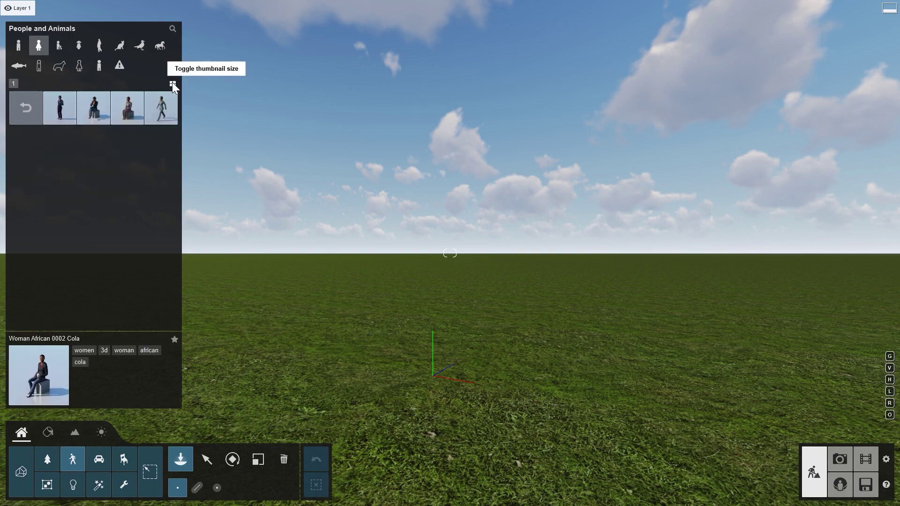
{"action": "left_click", "coordinate": [56, 112]}
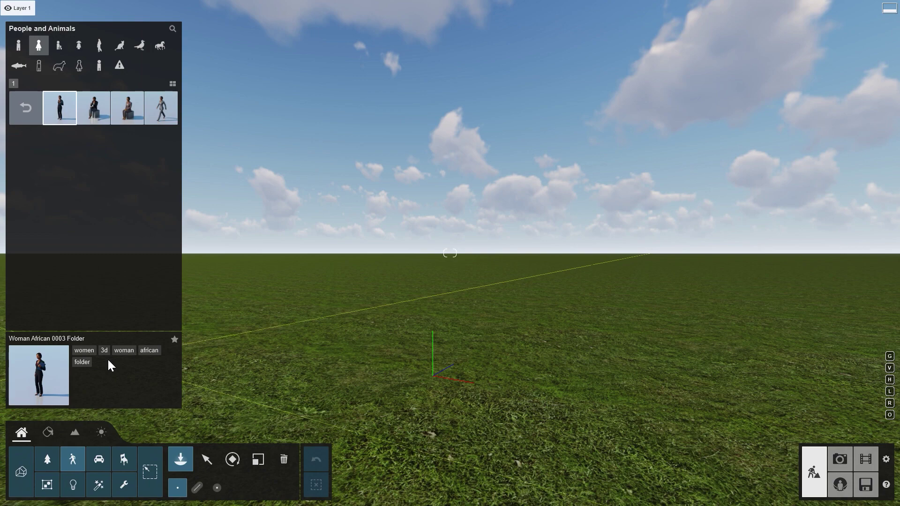
{"action": "left_click", "coordinate": [150, 351]}
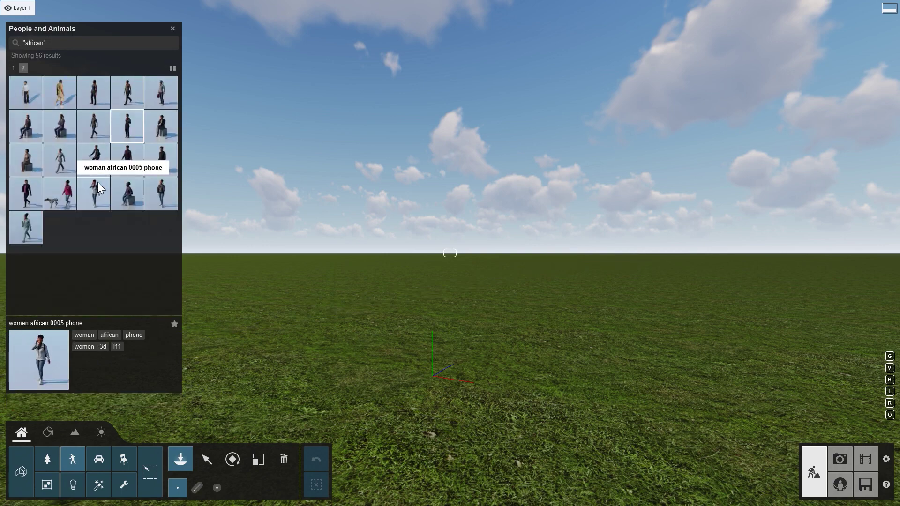
- Close the 'african' tag search and return to the Woman African 0003 folder
{"action": "scroll", "coordinate": [112, 195], "scroll_direction": "up", "scroll_amount": 1}
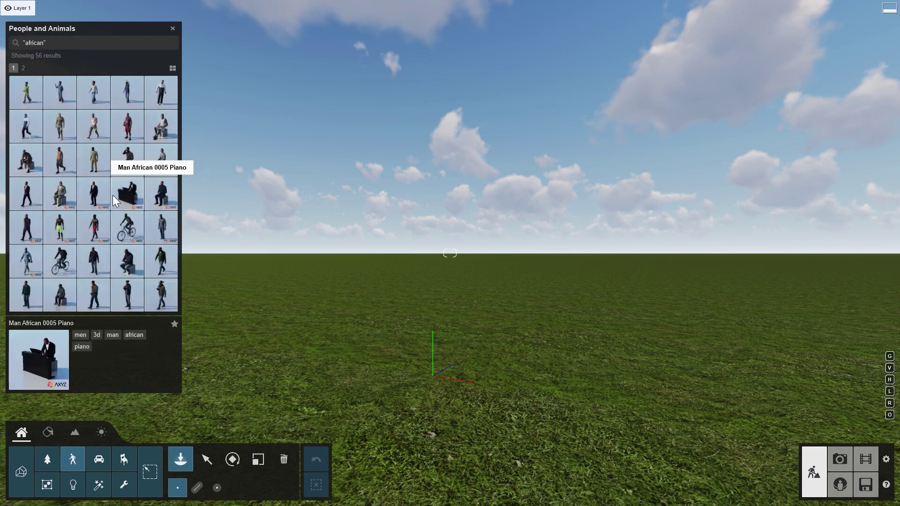
{"action": "scroll", "coordinate": [113, 194], "scroll_direction": "down", "scroll_amount": 1}
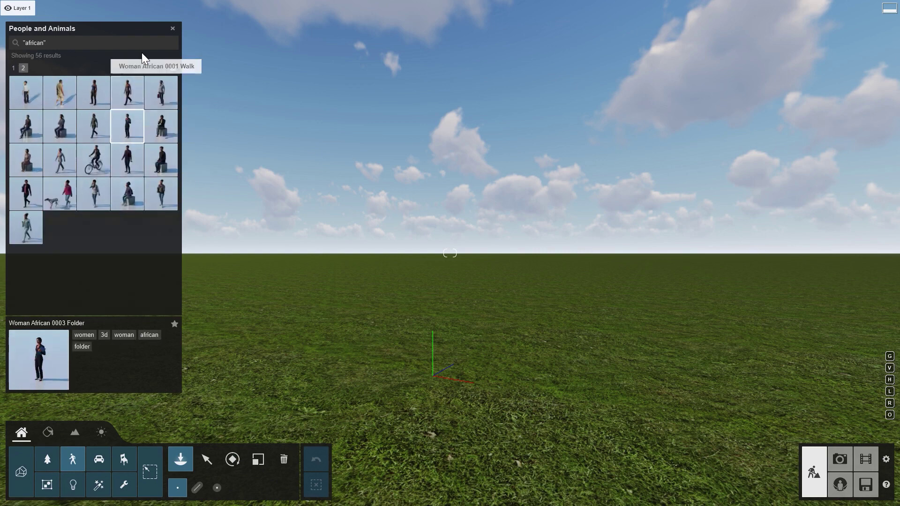
{"action": "left_click", "coordinate": [171, 29]}
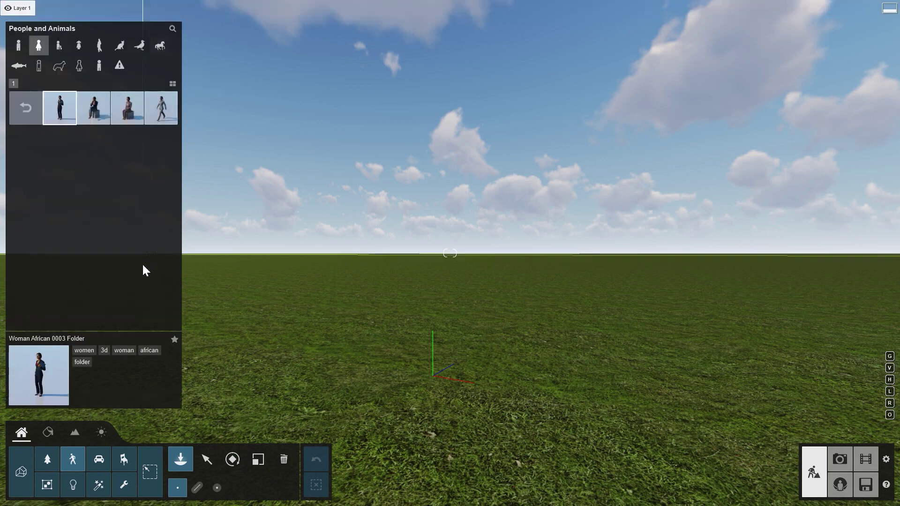
- Star Woman African 0003 Folder as a favourite, view Favourites, then switch to Transport
{"action": "left_click", "coordinate": [174, 340]}
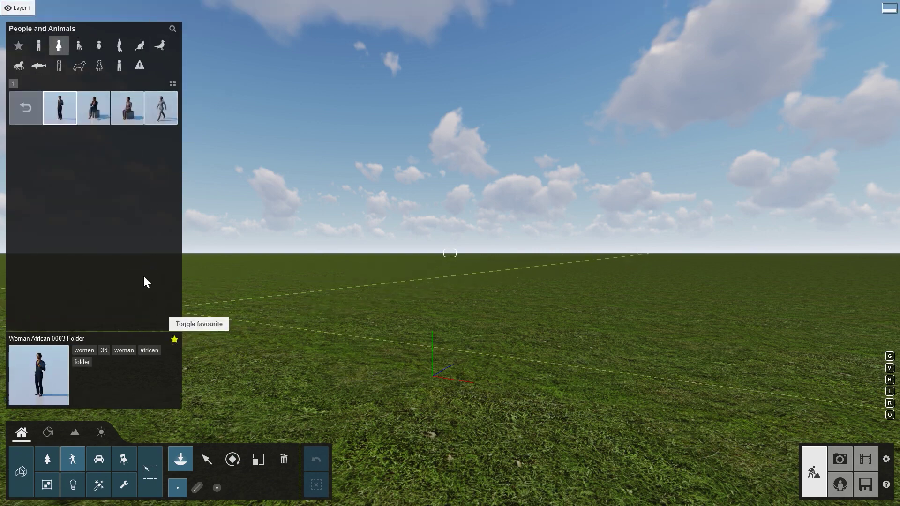
{"action": "left_click", "coordinate": [18, 44]}
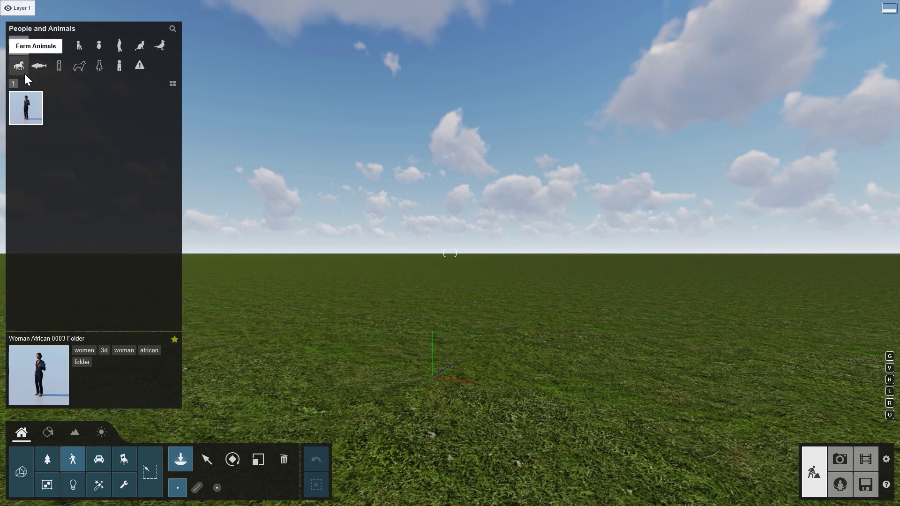
{"action": "left_click", "coordinate": [99, 460]}
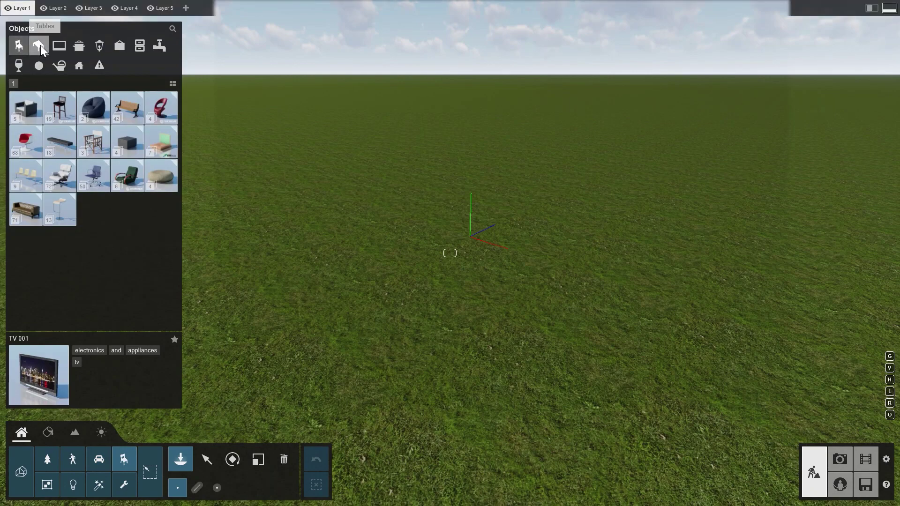
- Browse the Tables and Electronics object categories, search for 'TV', then close the library
{"action": "left_click", "coordinate": [40, 45]}
{"action": "left_click", "coordinate": [57, 47]}
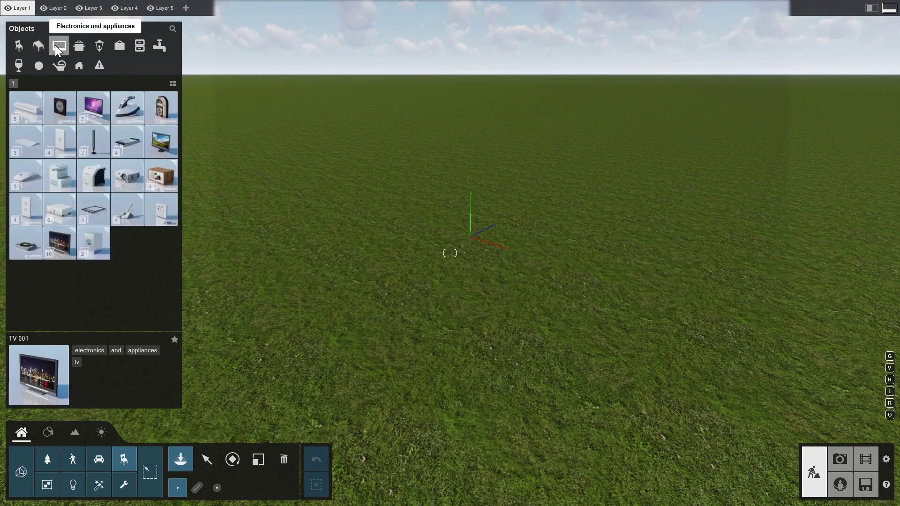
{"action": "left_click", "coordinate": [171, 29]}
{"action": "type", "text": "TV"}
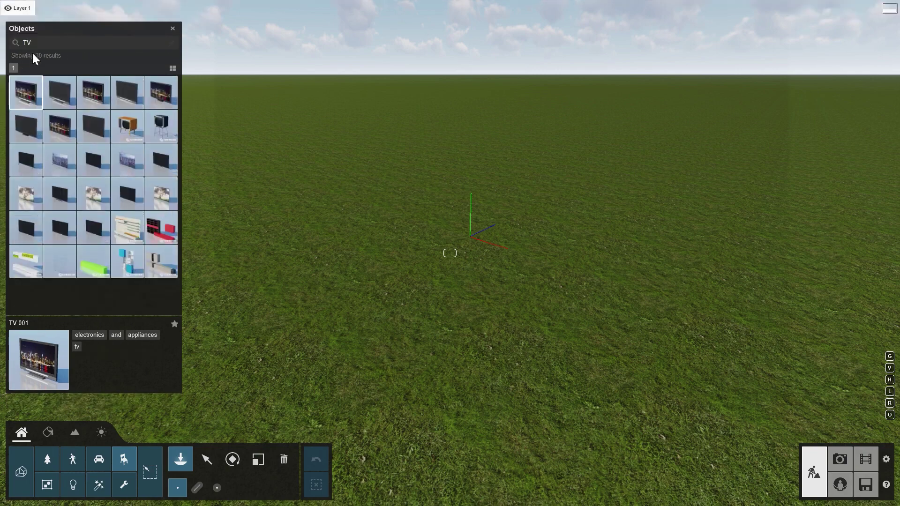
{"action": "left_click", "coordinate": [32, 89]}
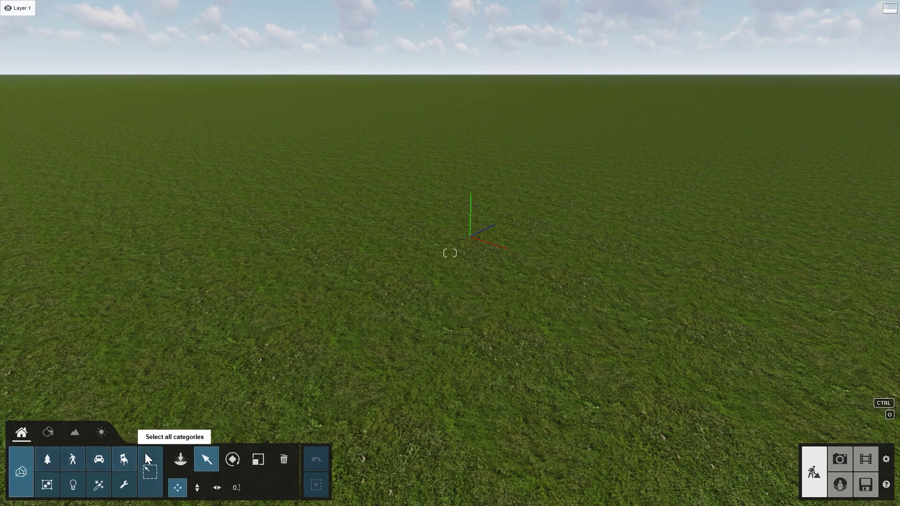
- Import '201104_Glass House Scene_DS - Final.skp' as a new model into the Main category folder
{"action": "left_click", "coordinate": [179, 455]}
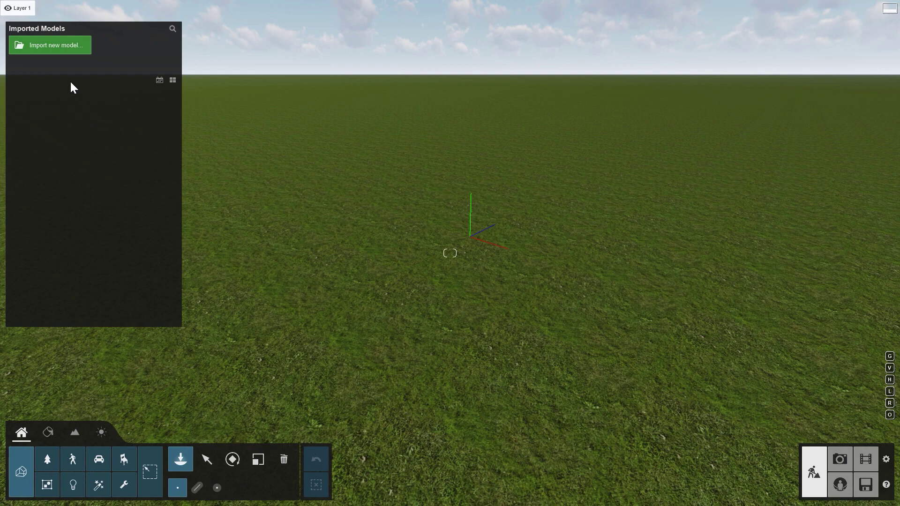
{"action": "left_click", "coordinate": [58, 50]}
{"action": "left_click", "coordinate": [236, 80]}
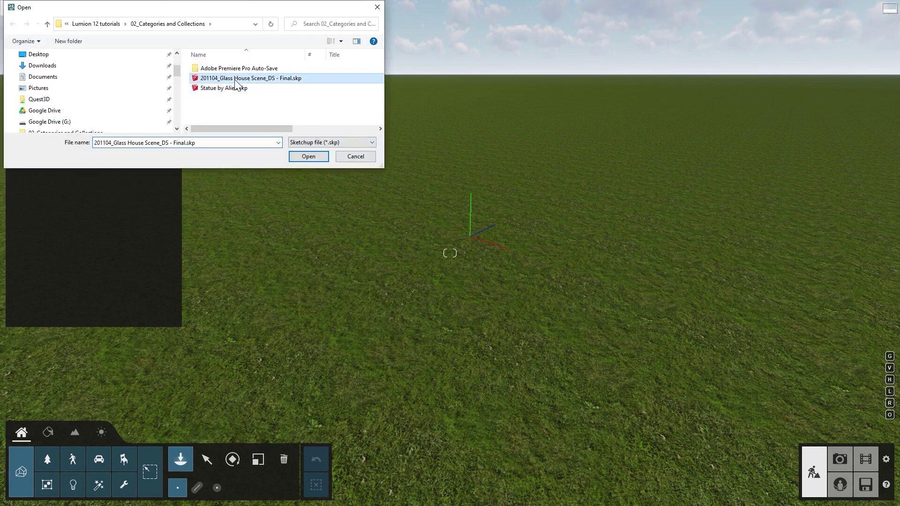
{"action": "left_click", "coordinate": [299, 157]}
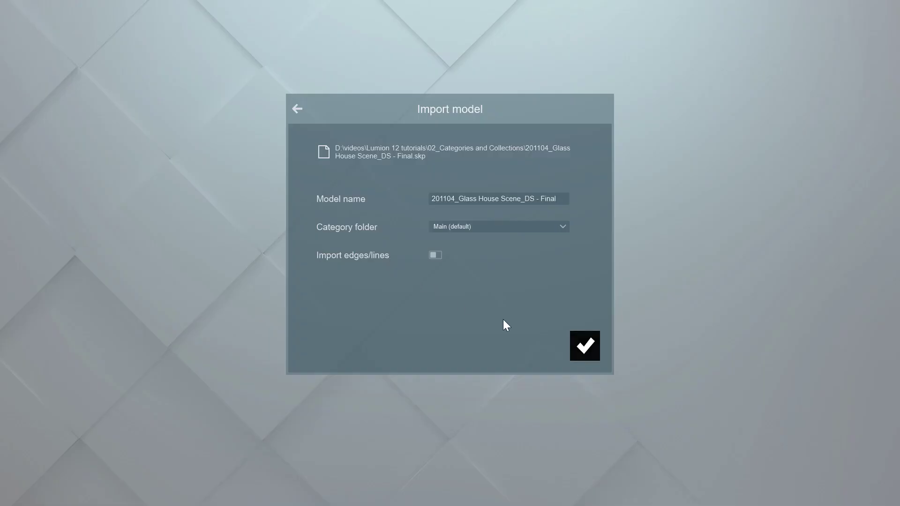
{"action": "left_click", "coordinate": [582, 347]}
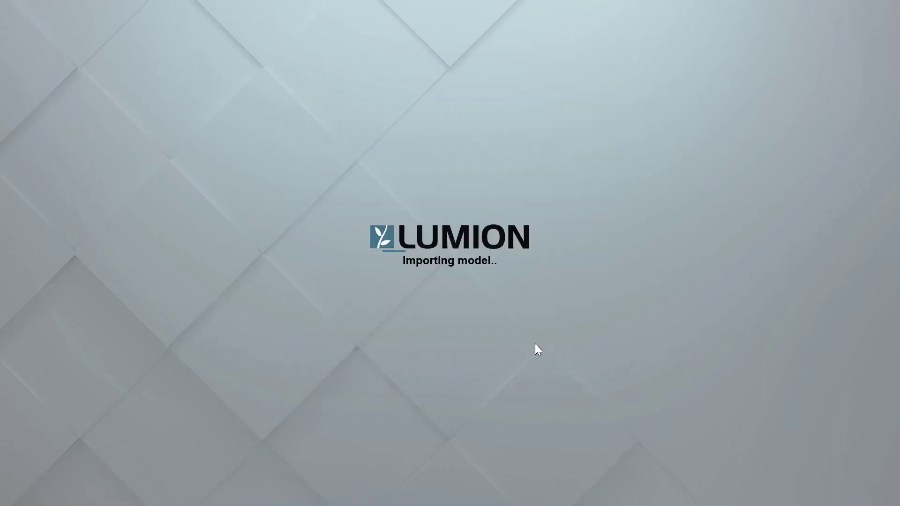
- Place the imported Glass House model at the scene origin
{"action": "scroll", "coordinate": [535, 345], "scroll_direction": "down", "scroll_amount": 5}
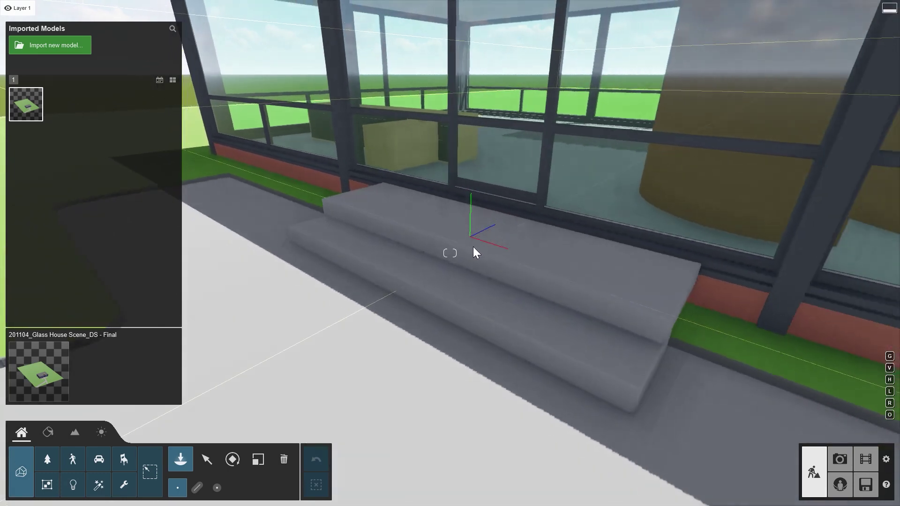
{"action": "scroll", "coordinate": [469, 237], "scroll_direction": "up", "scroll_amount": 3}
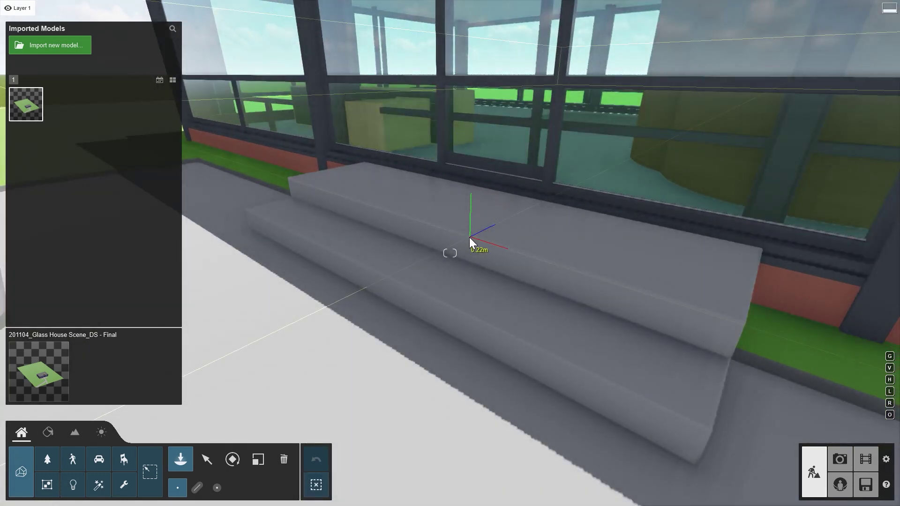
{"action": "left_click", "coordinate": [469, 237]}
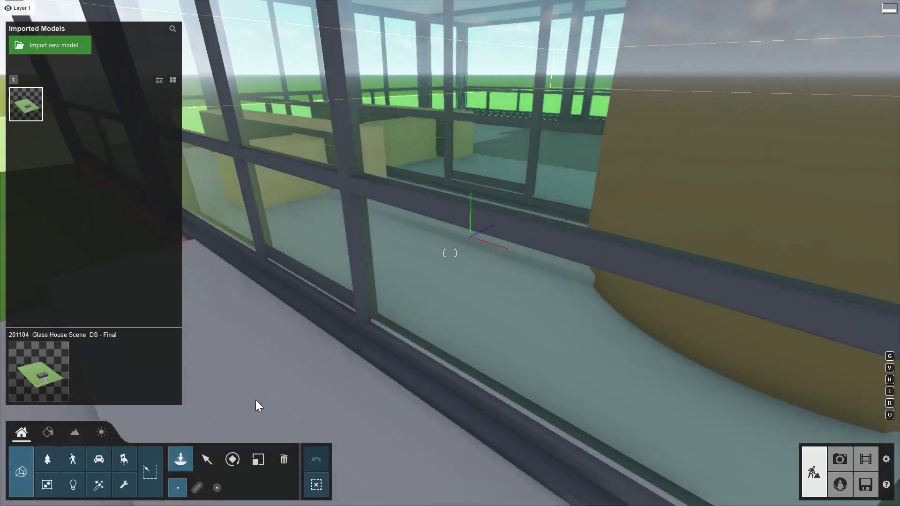
{"action": "left_click", "coordinate": [199, 458]}
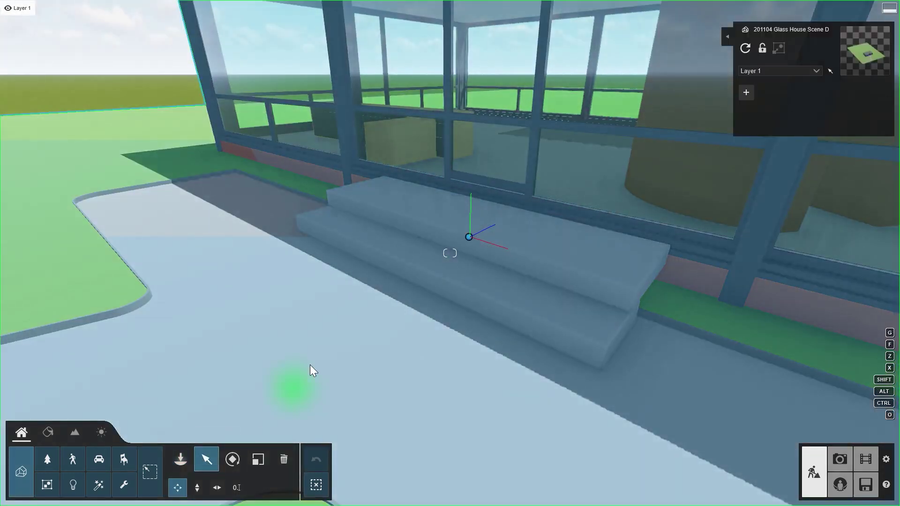
- Raise the Glass House site model and terrain slightly
{"action": "scroll", "coordinate": [328, 356], "scroll_direction": "down", "scroll_amount": 10}
{"action": "scroll", "coordinate": [334, 356], "scroll_direction": "down", "scroll_amount": 5}
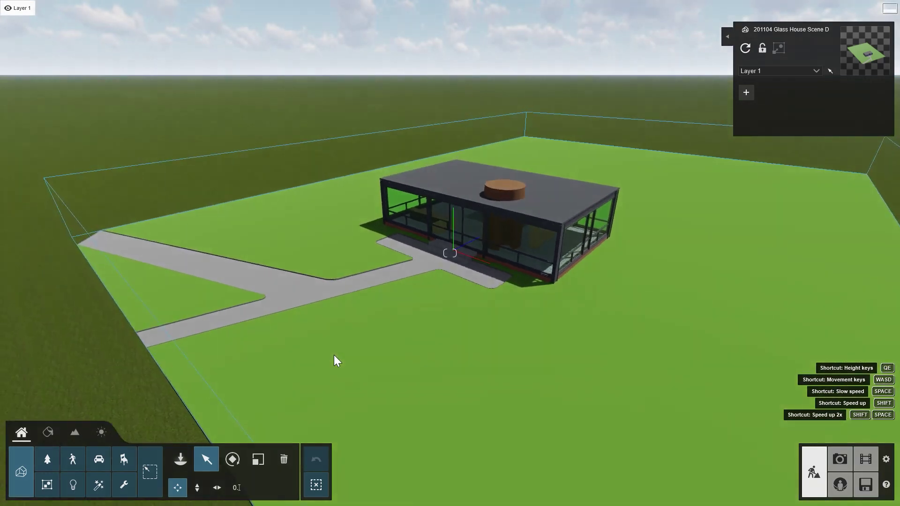
{"action": "left_click", "coordinate": [335, 356]}
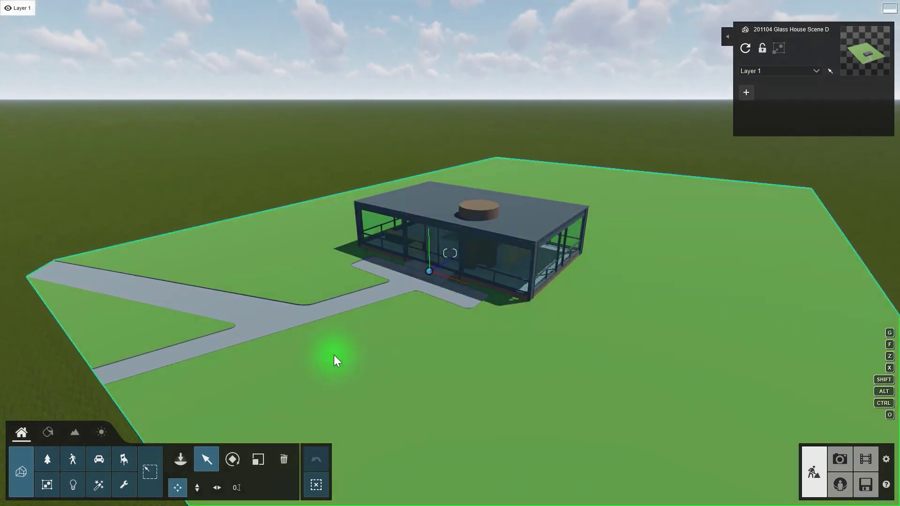
{"action": "right_click_drag", "start_coordinate": [333, 358], "coordinate": [647, 415]}
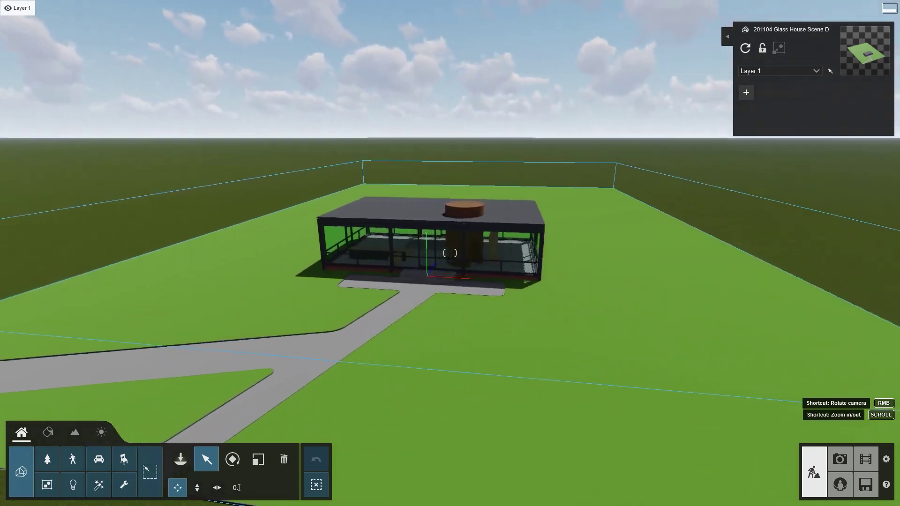
{"action": "left_click", "coordinate": [347, 358]}
{"action": "left_click_drag", "start_coordinate": [242, 400], "coordinate": [378, 311]}
{"action": "right_click_drag", "start_coordinate": [378, 310], "coordinate": [379, 292]}
- Fly the camera forward through the glass wall into the house interior
{"action": "key", "text": "w"}
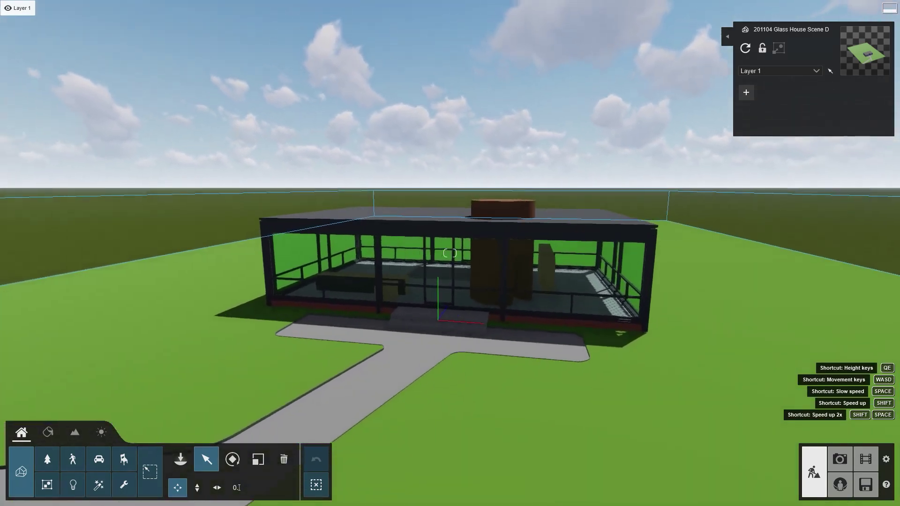
{"action": "key", "text": "w"}
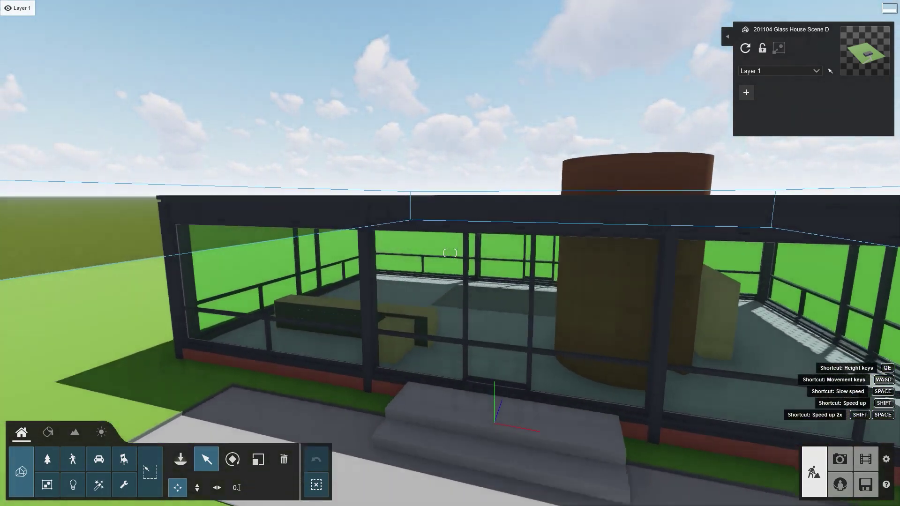
{"action": "key", "text": "w"}
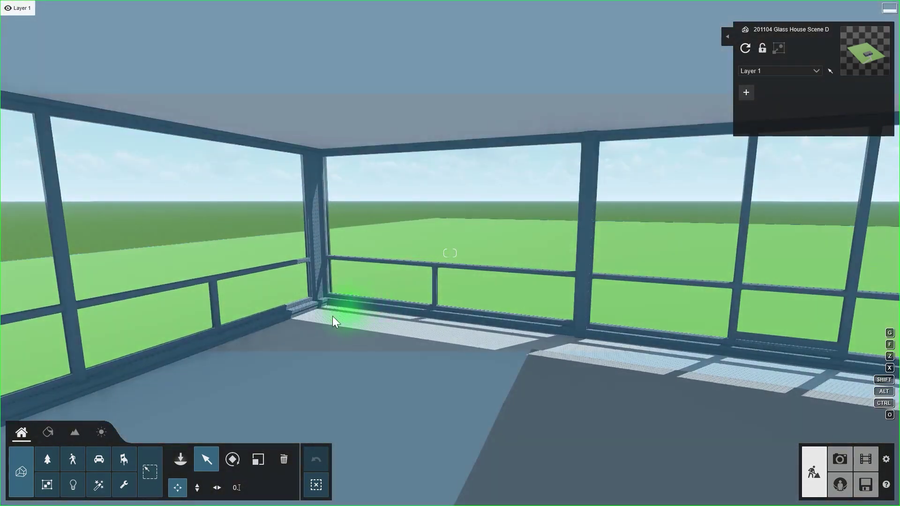
- Import 'Statue by Alied.skp' into a new 'Decoration items' category folder
{"action": "left_click", "coordinate": [181, 460]}
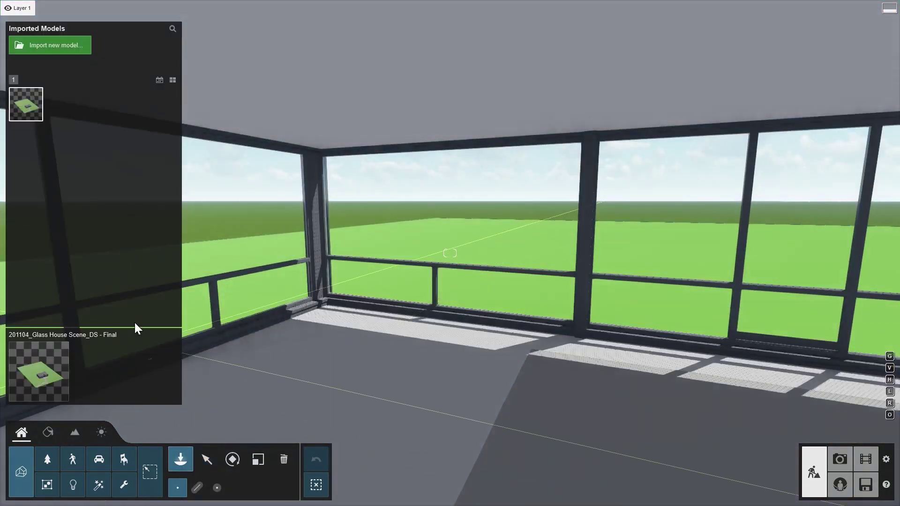
{"action": "left_click", "coordinate": [50, 45]}
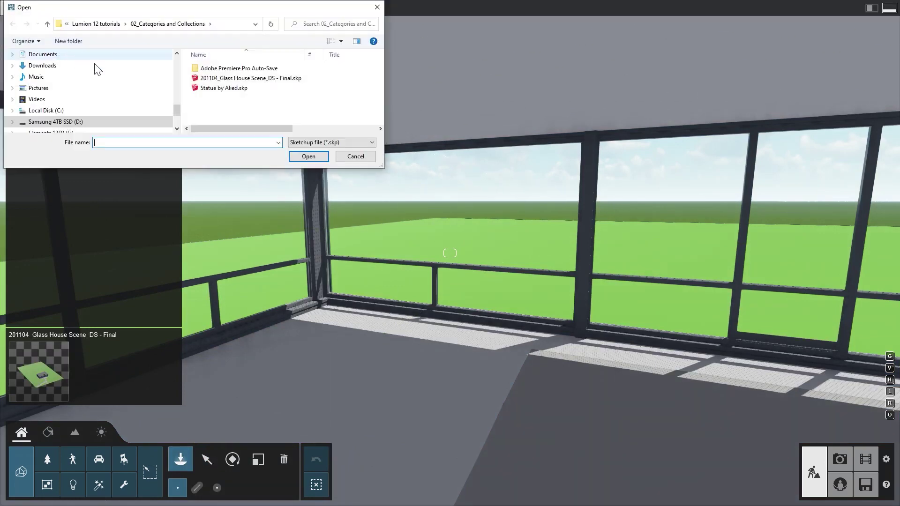
{"action": "left_click", "coordinate": [225, 88]}
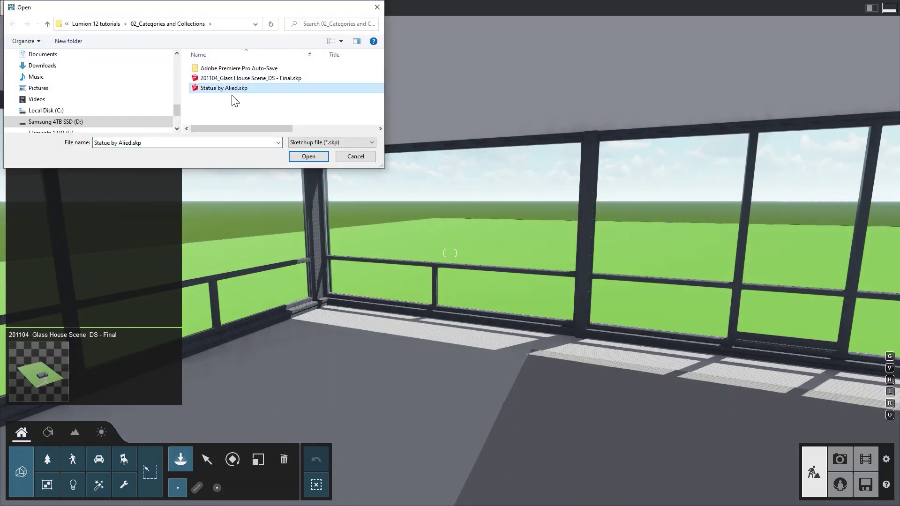
{"action": "left_click", "coordinate": [309, 157]}
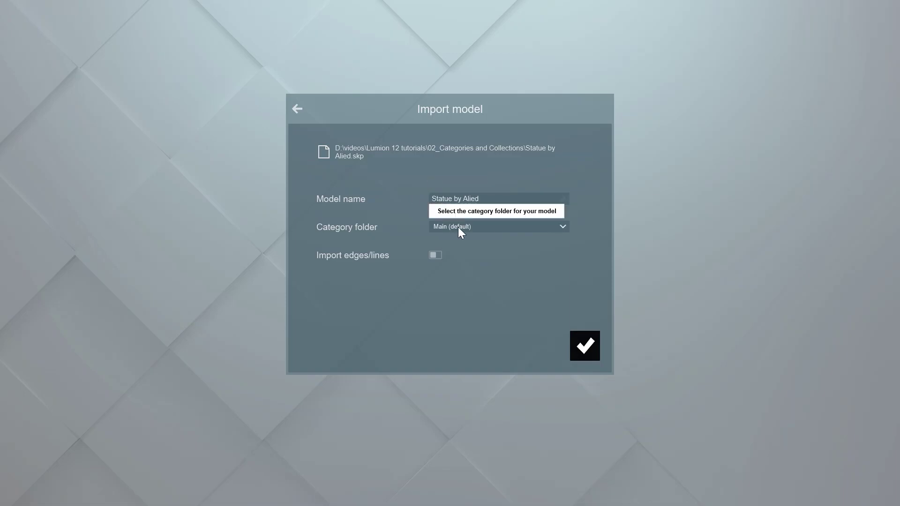
{"action": "left_click", "coordinate": [457, 228]}
{"action": "left_click", "coordinate": [459, 247]}
{"action": "type", "text": "Decoration items"}
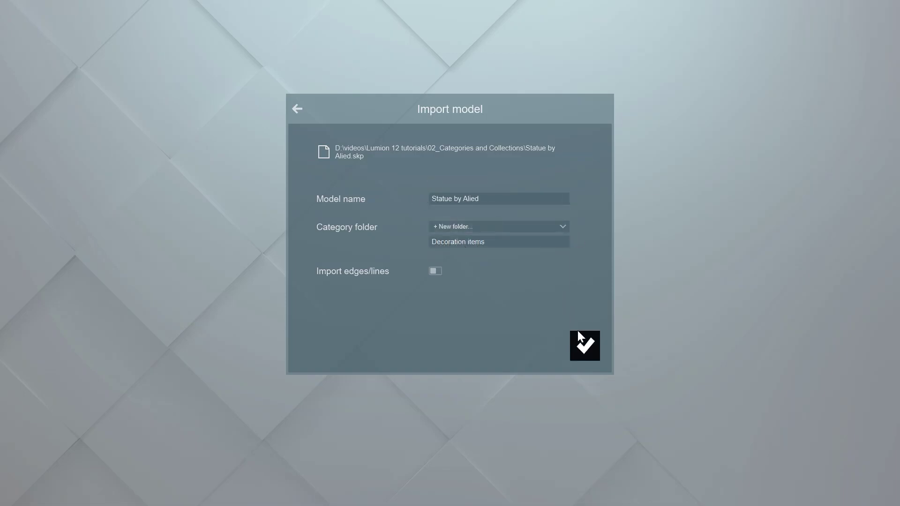
{"action": "left_click", "coordinate": [584, 348]}
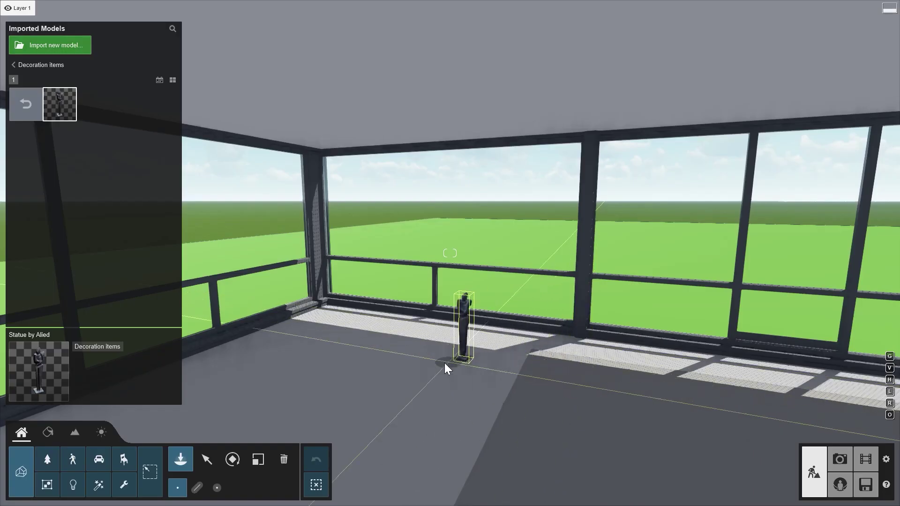
- Place the statue on the house floor, then load the Glass House example project
{"action": "left_click", "coordinate": [401, 371]}
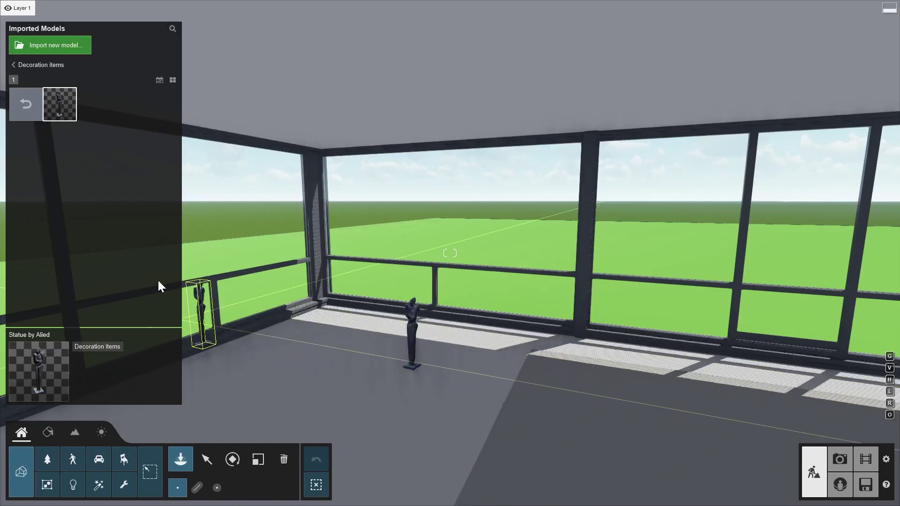
{"action": "left_click", "coordinate": [22, 110]}
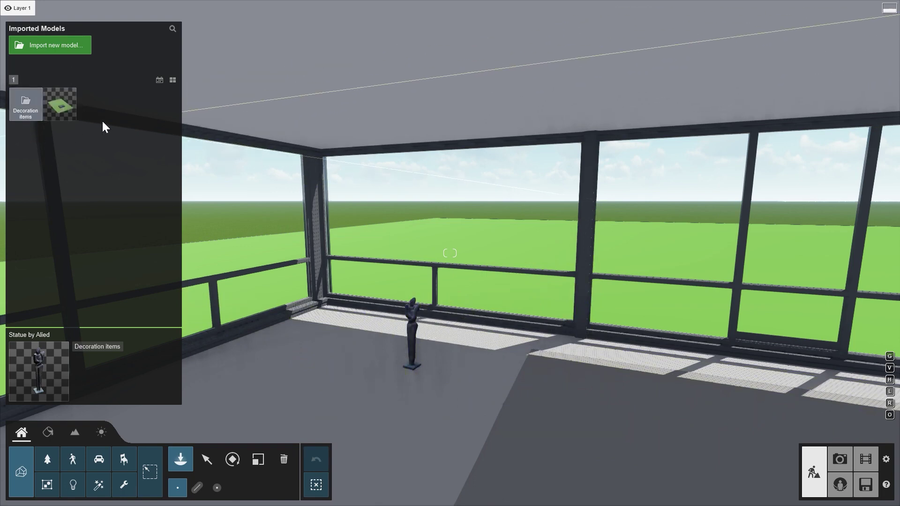
{"action": "left_click", "coordinate": [173, 81]}
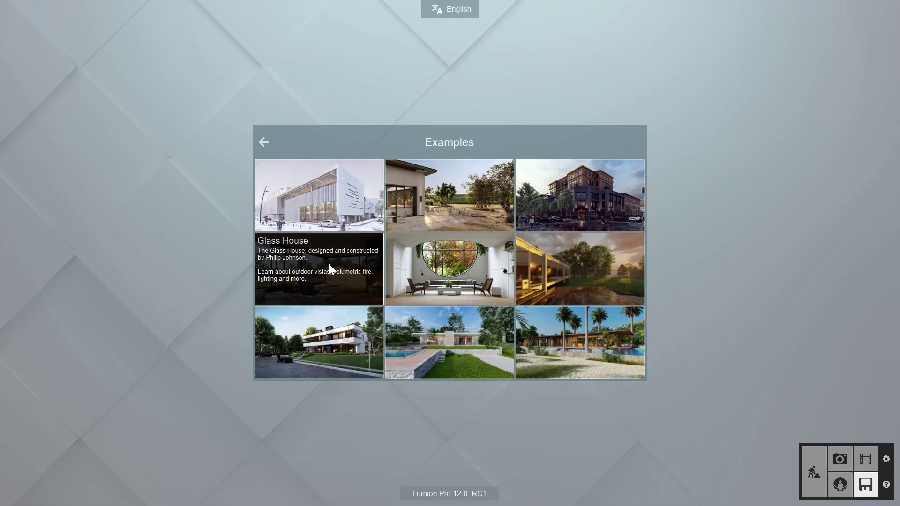
{"action": "left_click", "coordinate": [330, 268]}
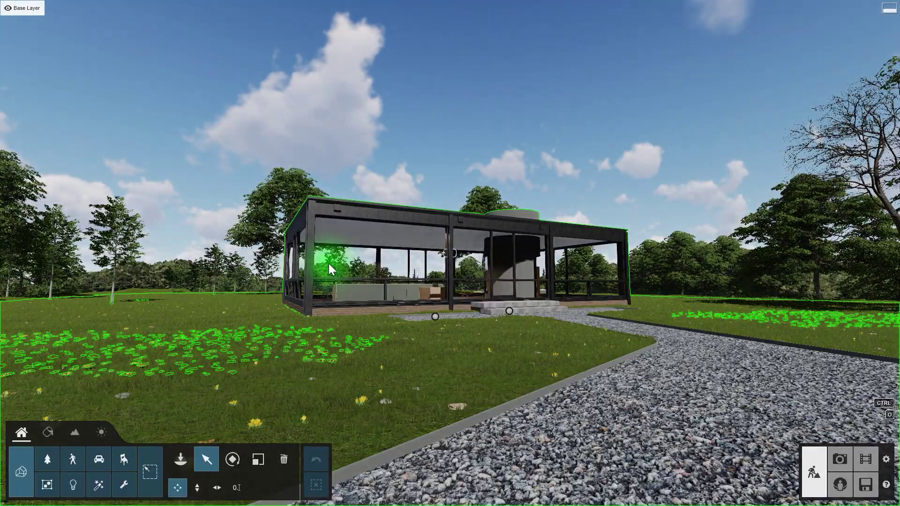
- Box-select the dining table and its chairs
{"action": "key", "text": "w"}
{"action": "right_click_drag", "start_coordinate": [328, 264], "coordinate": [438, 339]}
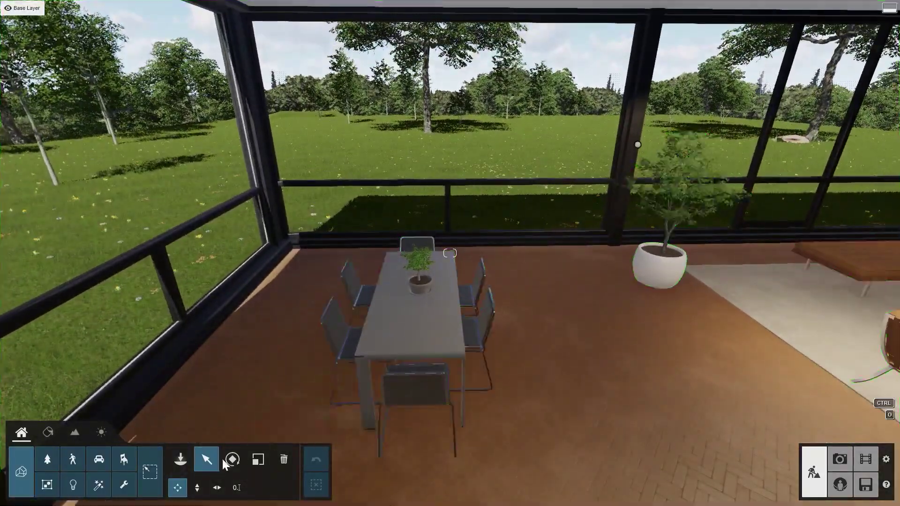
{"action": "left_click", "coordinate": [122, 460]}
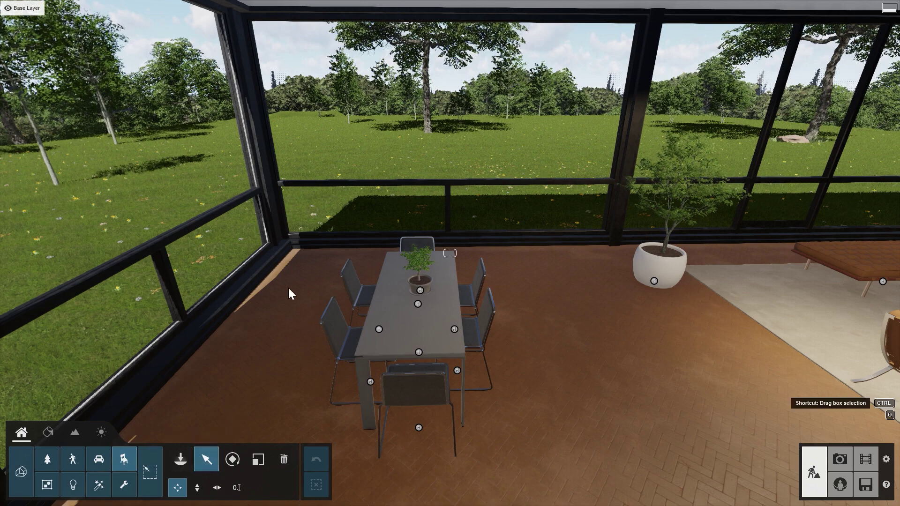
{"action": "left_click_drag", "start_coordinate": [321, 241], "coordinate": [514, 455], "text": "ctrl"}
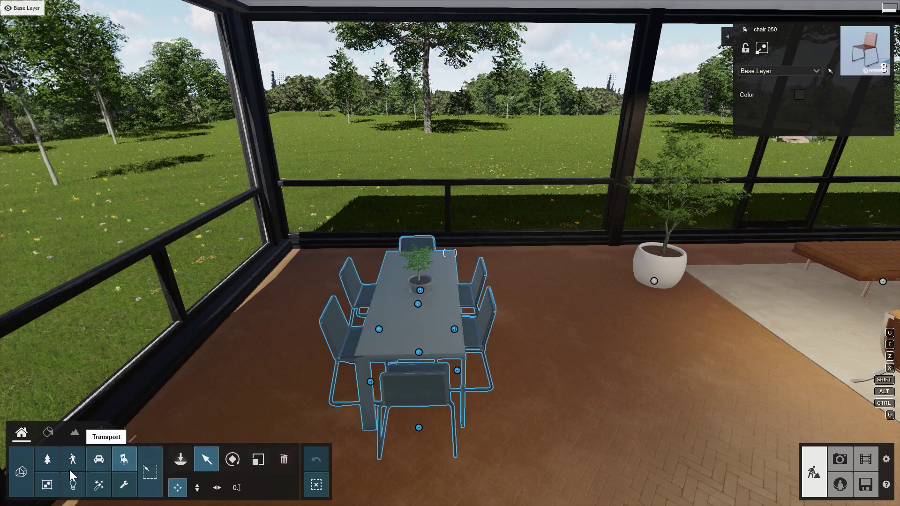
- Add the potted plant on the table to the selection and group everything
{"action": "left_click", "coordinate": [49, 459]}
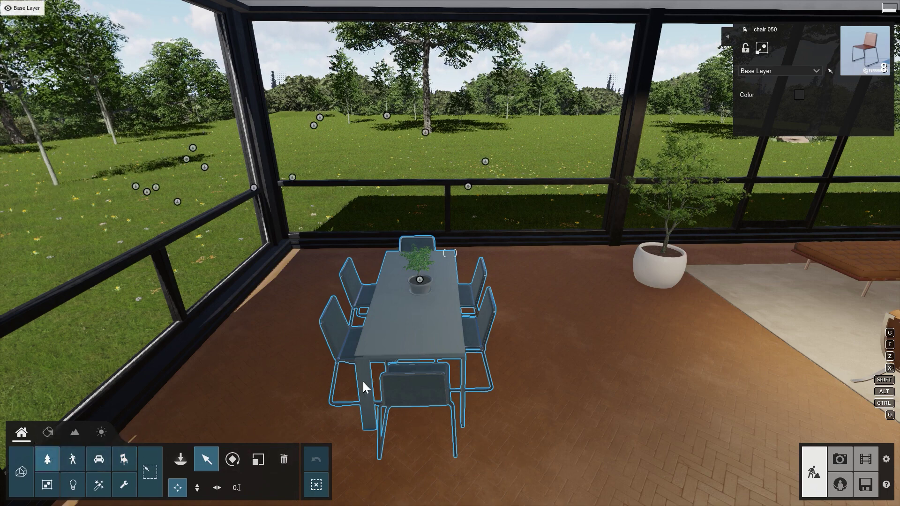
{"action": "left_click", "coordinate": [418, 278], "text": "ctrl"}
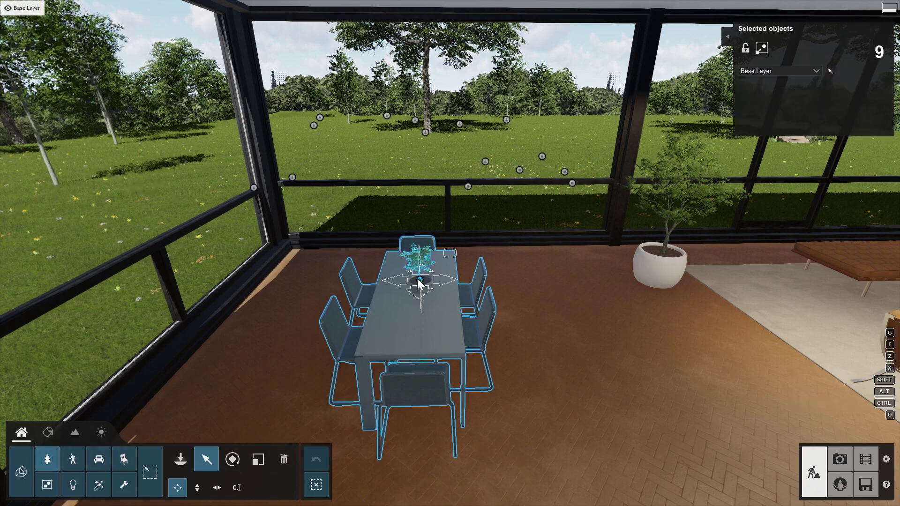
{"action": "left_click", "coordinate": [417, 279]}
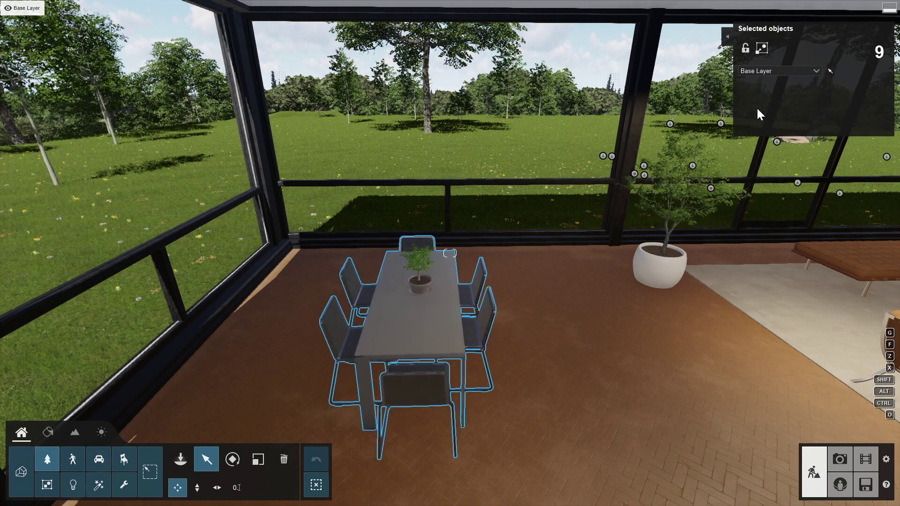
{"action": "left_click", "coordinate": [765, 50]}
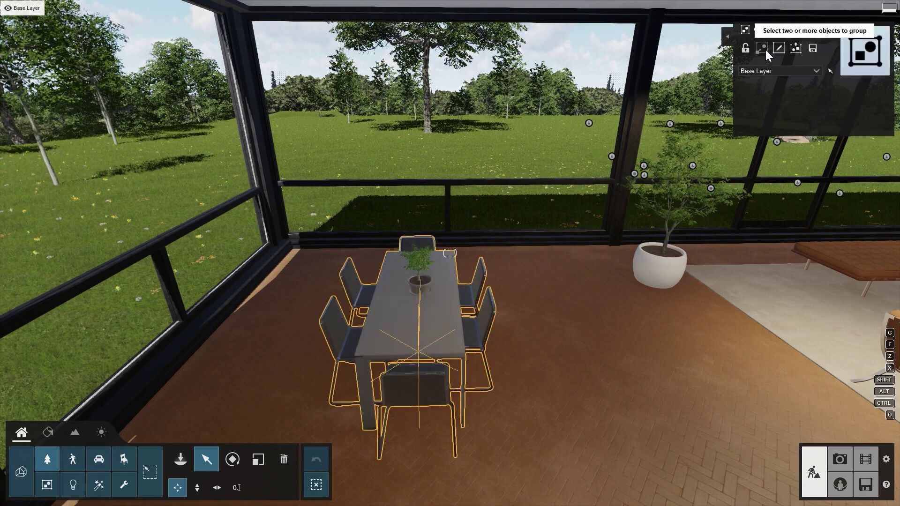
- Create a new 'Furniture groups' category folder in the Save group form
{"action": "left_click", "coordinate": [814, 50]}
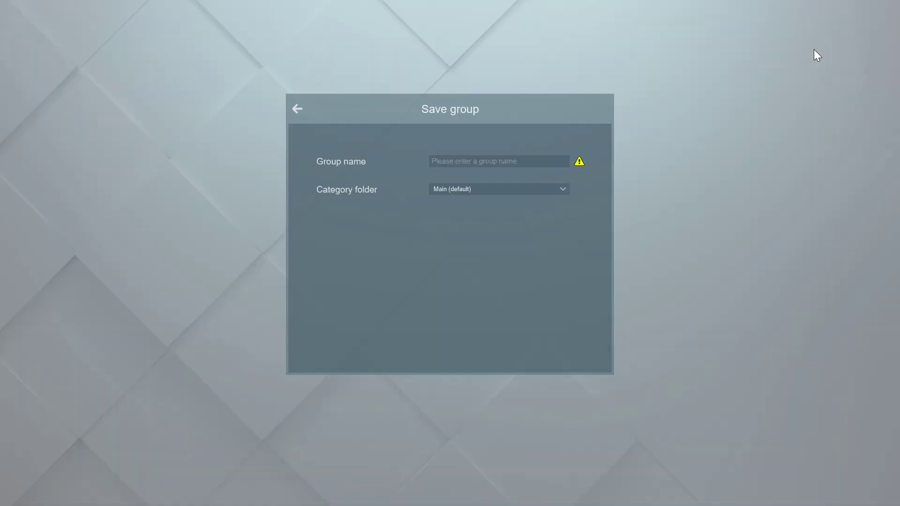
{"action": "left_click", "coordinate": [563, 189]}
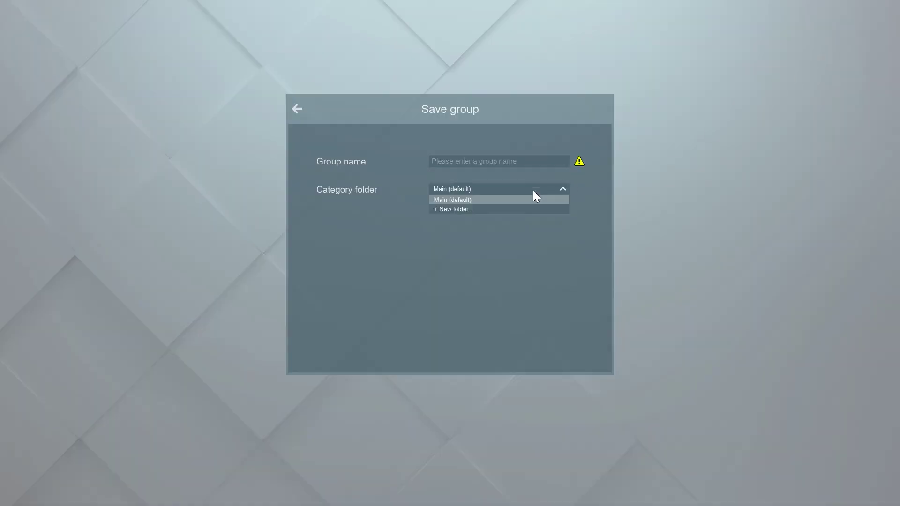
{"action": "left_click", "coordinate": [514, 208]}
{"action": "left_click", "coordinate": [510, 205]}
{"action": "type", "text": "Furniture groups"}
{"action": "key", "text": "Return"}
- Name the group 'Dining set 1' and confirm saving it
{"action": "left_click", "coordinate": [495, 164]}
{"action": "type", "text": "Dining set 1"}
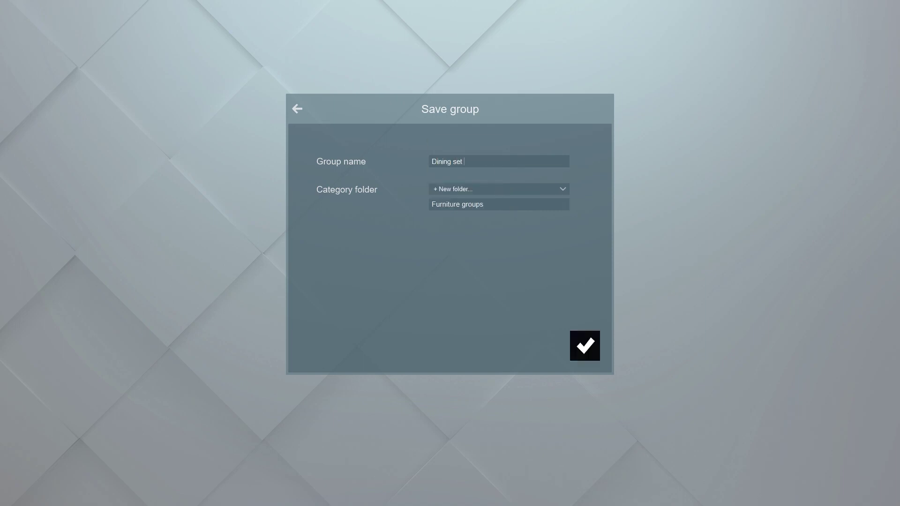
{"action": "left_click", "coordinate": [584, 351]}
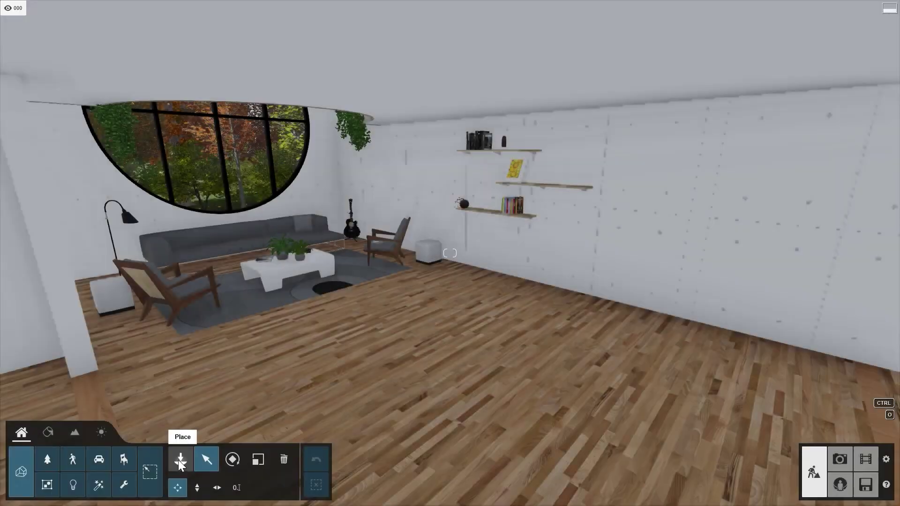
- Place Dining set 1 from the Furniture groups folder on the living room's wooden floor
{"action": "left_click", "coordinate": [179, 460]}
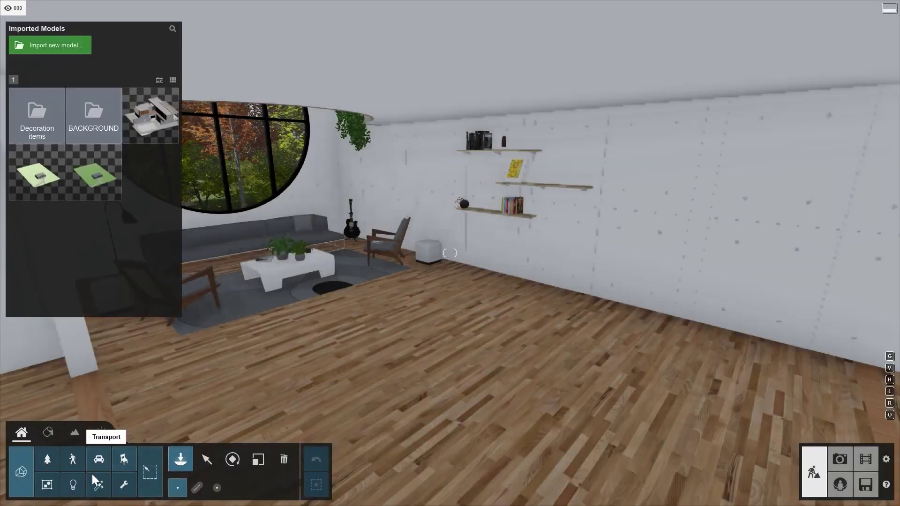
{"action": "left_click", "coordinate": [47, 485]}
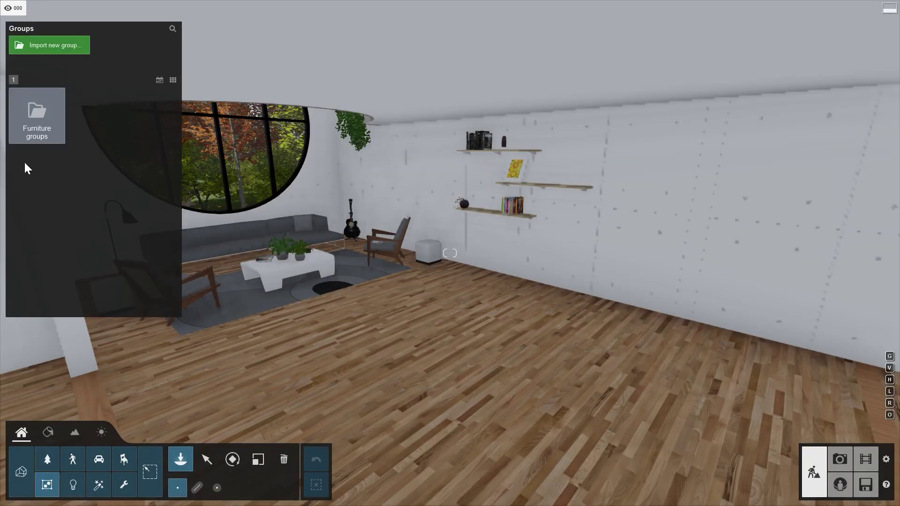
{"action": "left_click", "coordinate": [23, 124]}
{"action": "left_click", "coordinate": [91, 122]}
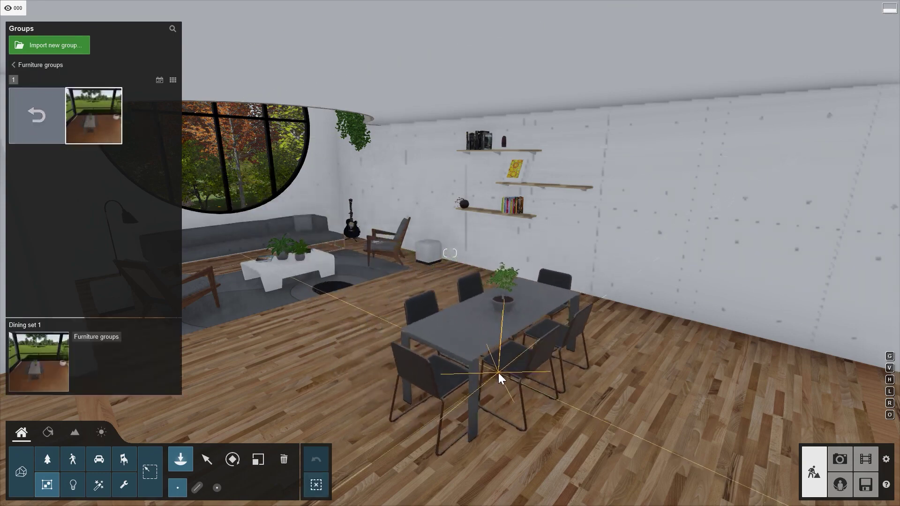
{"action": "left_click", "coordinate": [499, 373]}
{"action": "left_click", "coordinate": [206, 461]}
- Import the group file 'Dining set 2 - L11.lsg11' and view its category folder choices
{"action": "left_click", "coordinate": [180, 460]}
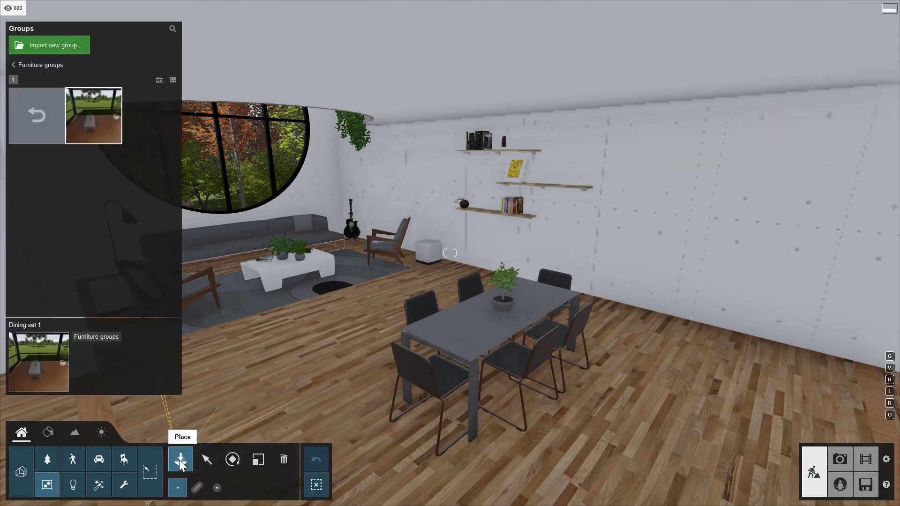
{"action": "left_click", "coordinate": [52, 51]}
{"action": "left_click", "coordinate": [229, 78]}
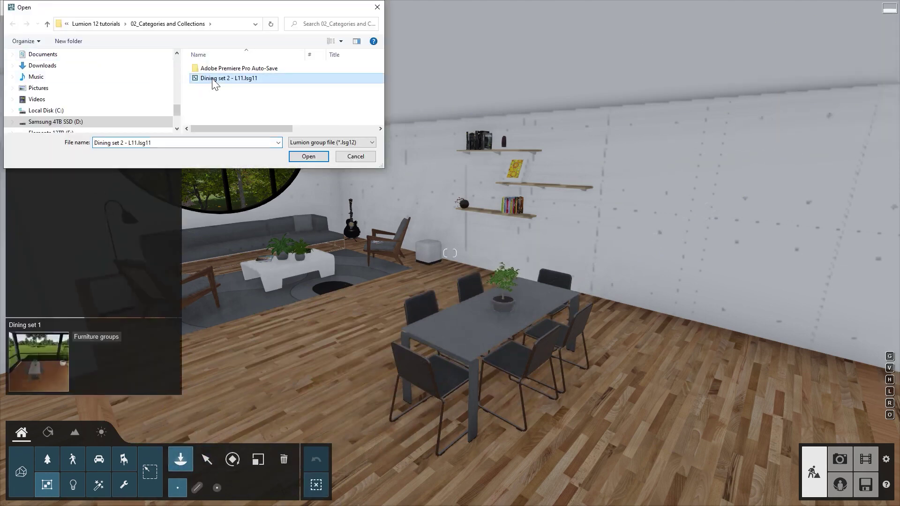
{"action": "left_click", "coordinate": [301, 158]}
{"action": "left_click", "coordinate": [439, 228]}
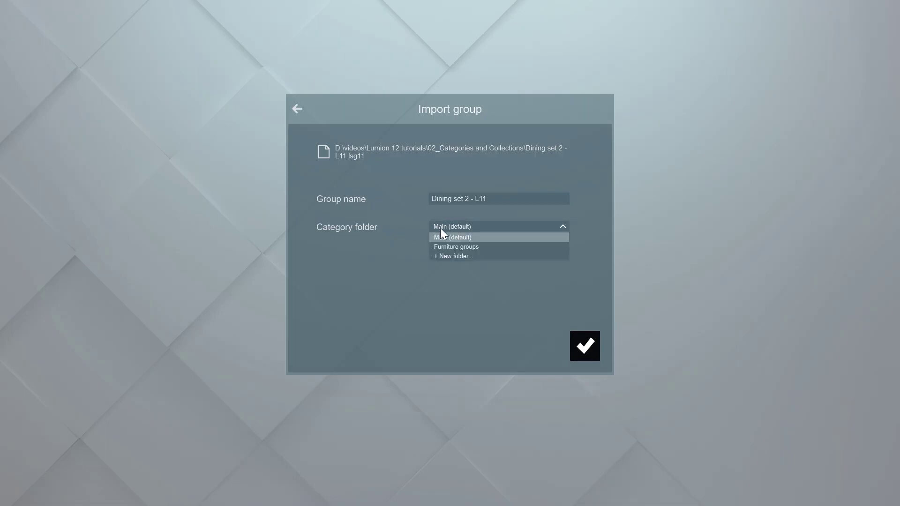